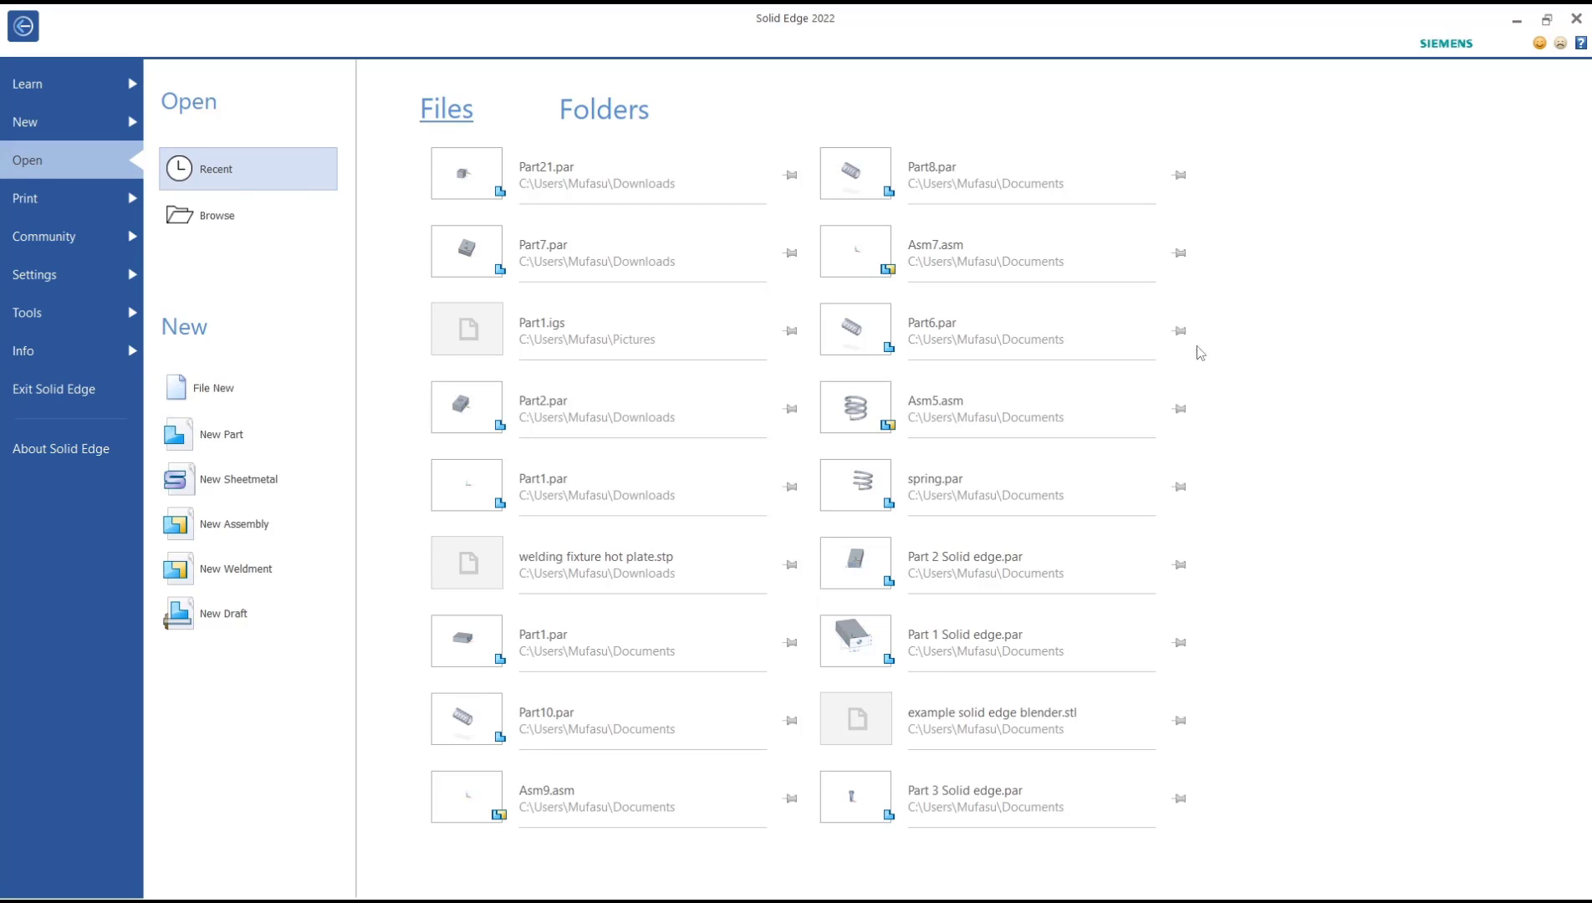
Step: Create a new part document and pick Point from the Line dropdown in the Draw group
click(284, 444)
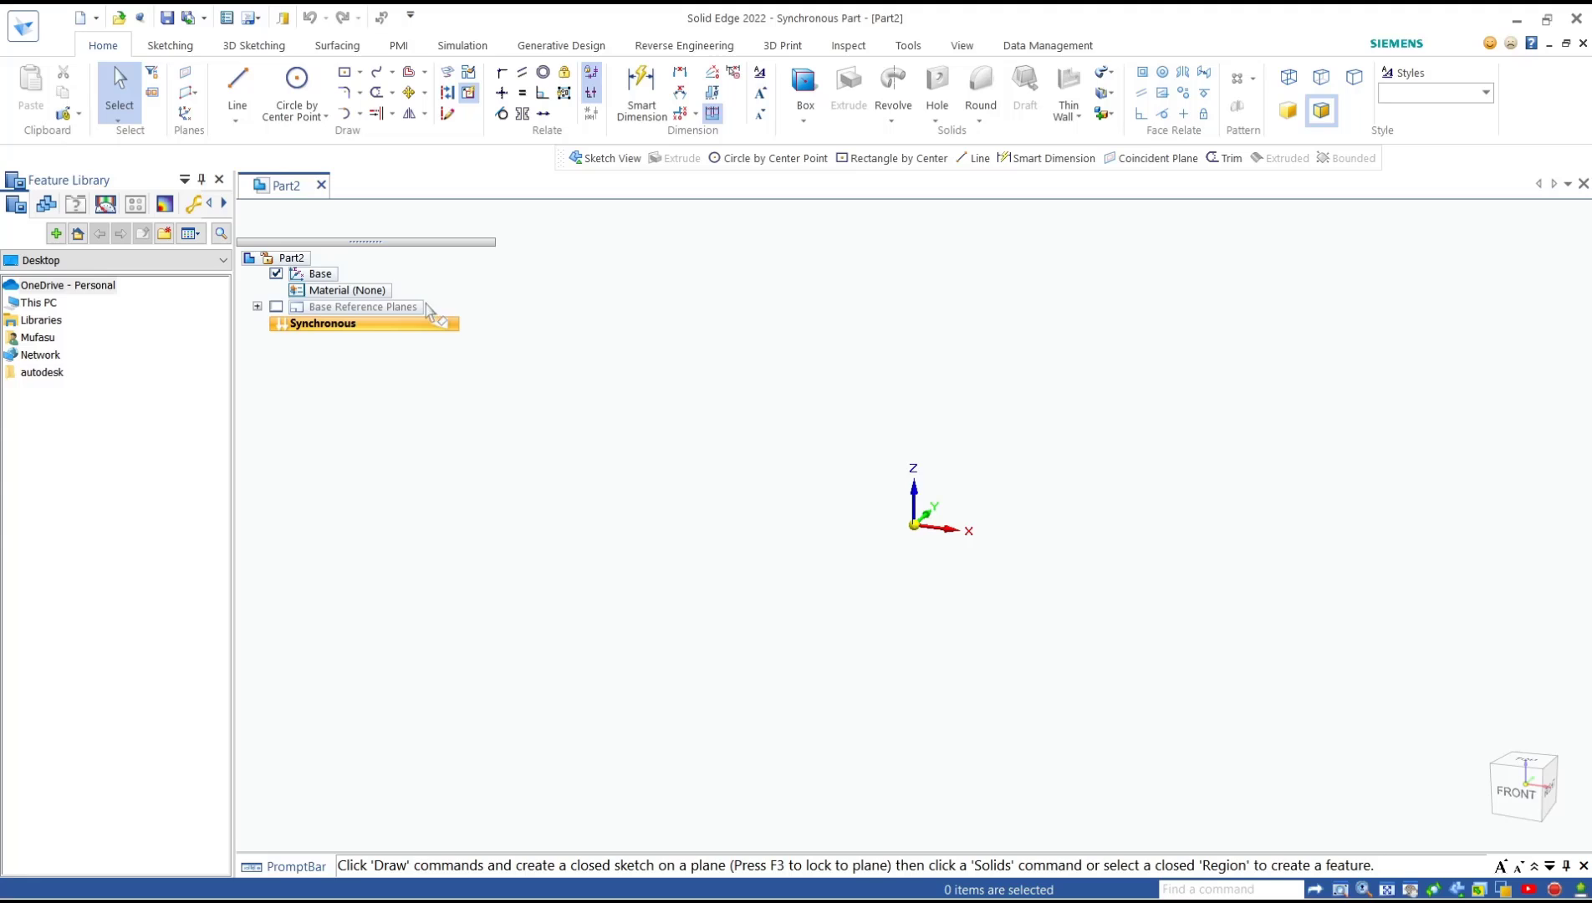
click(234, 120)
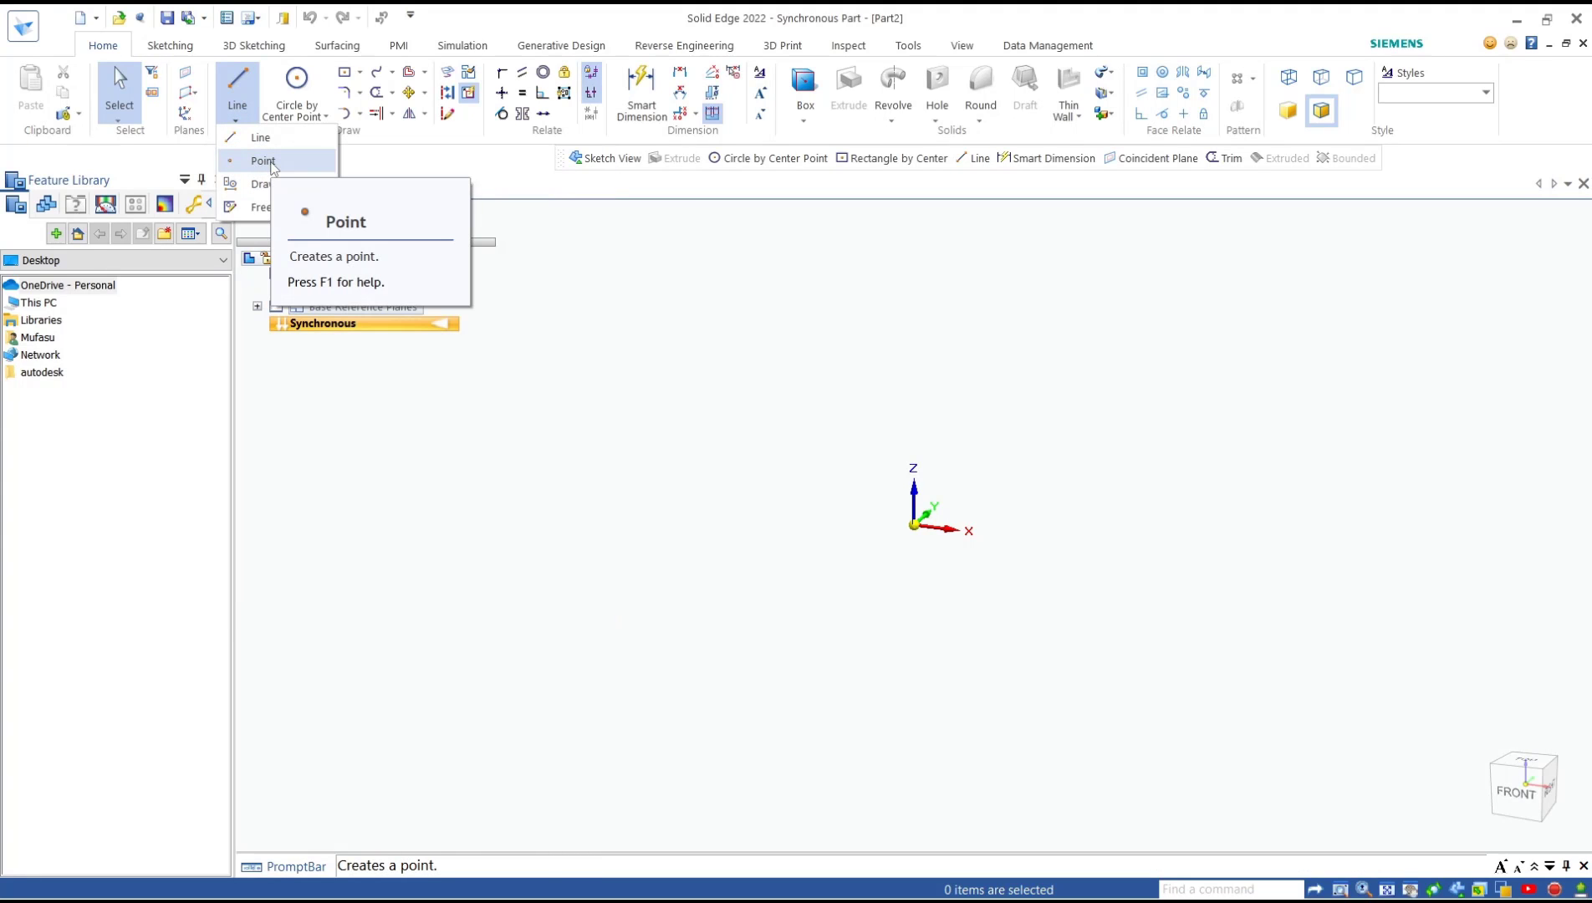
click(262, 160)
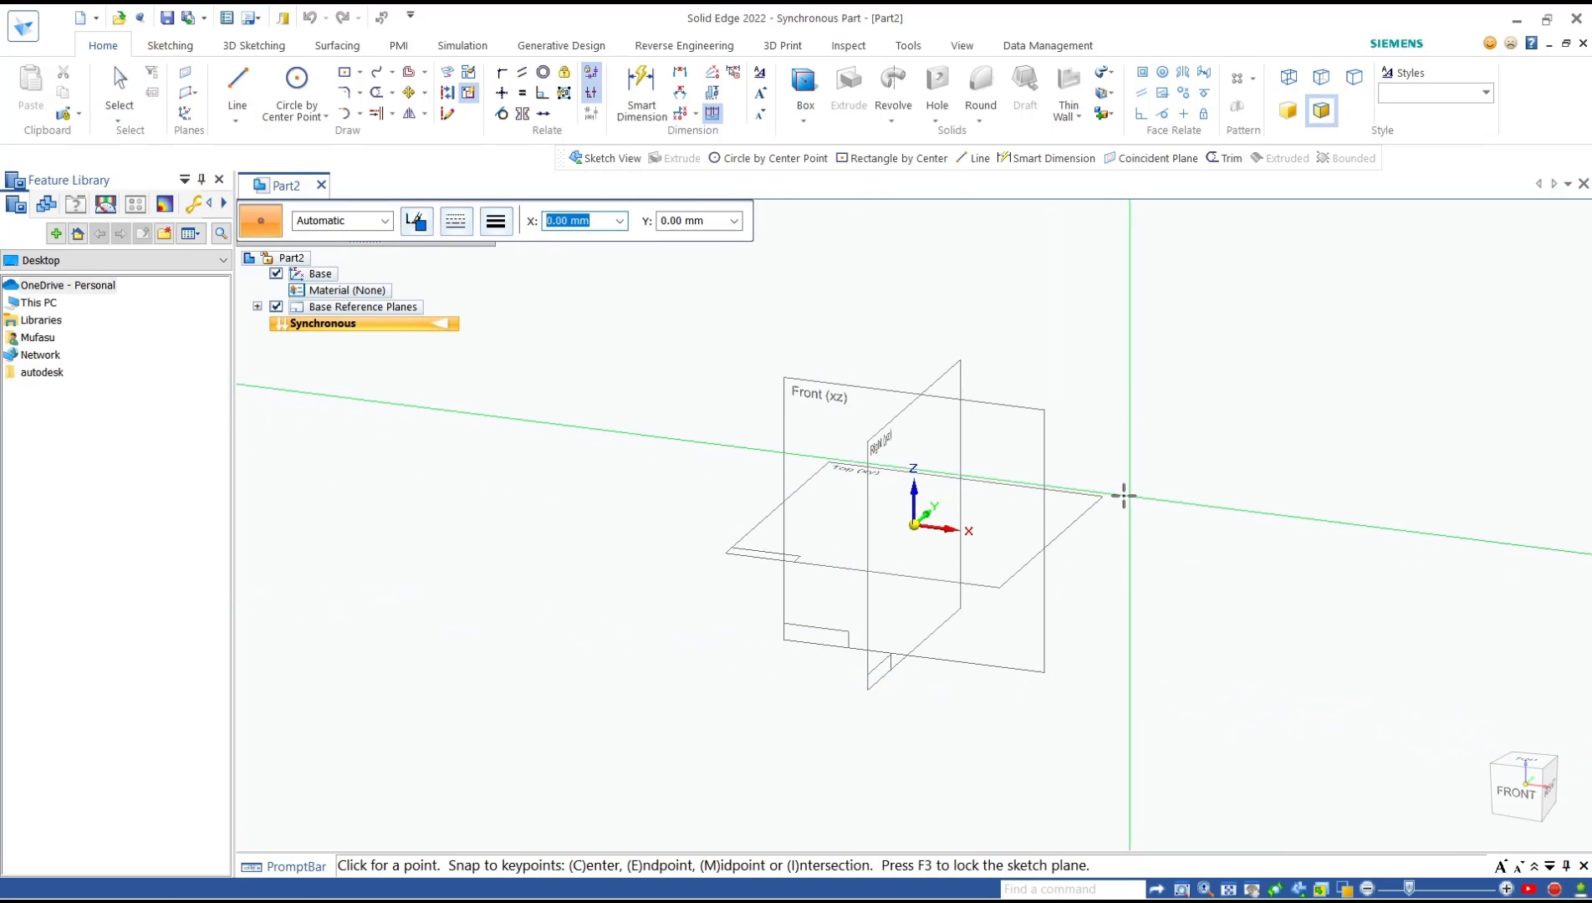
Step: Lock the top plane, view it from above, and place a point at X 10 mm, Y 10 mm
click(1085, 498)
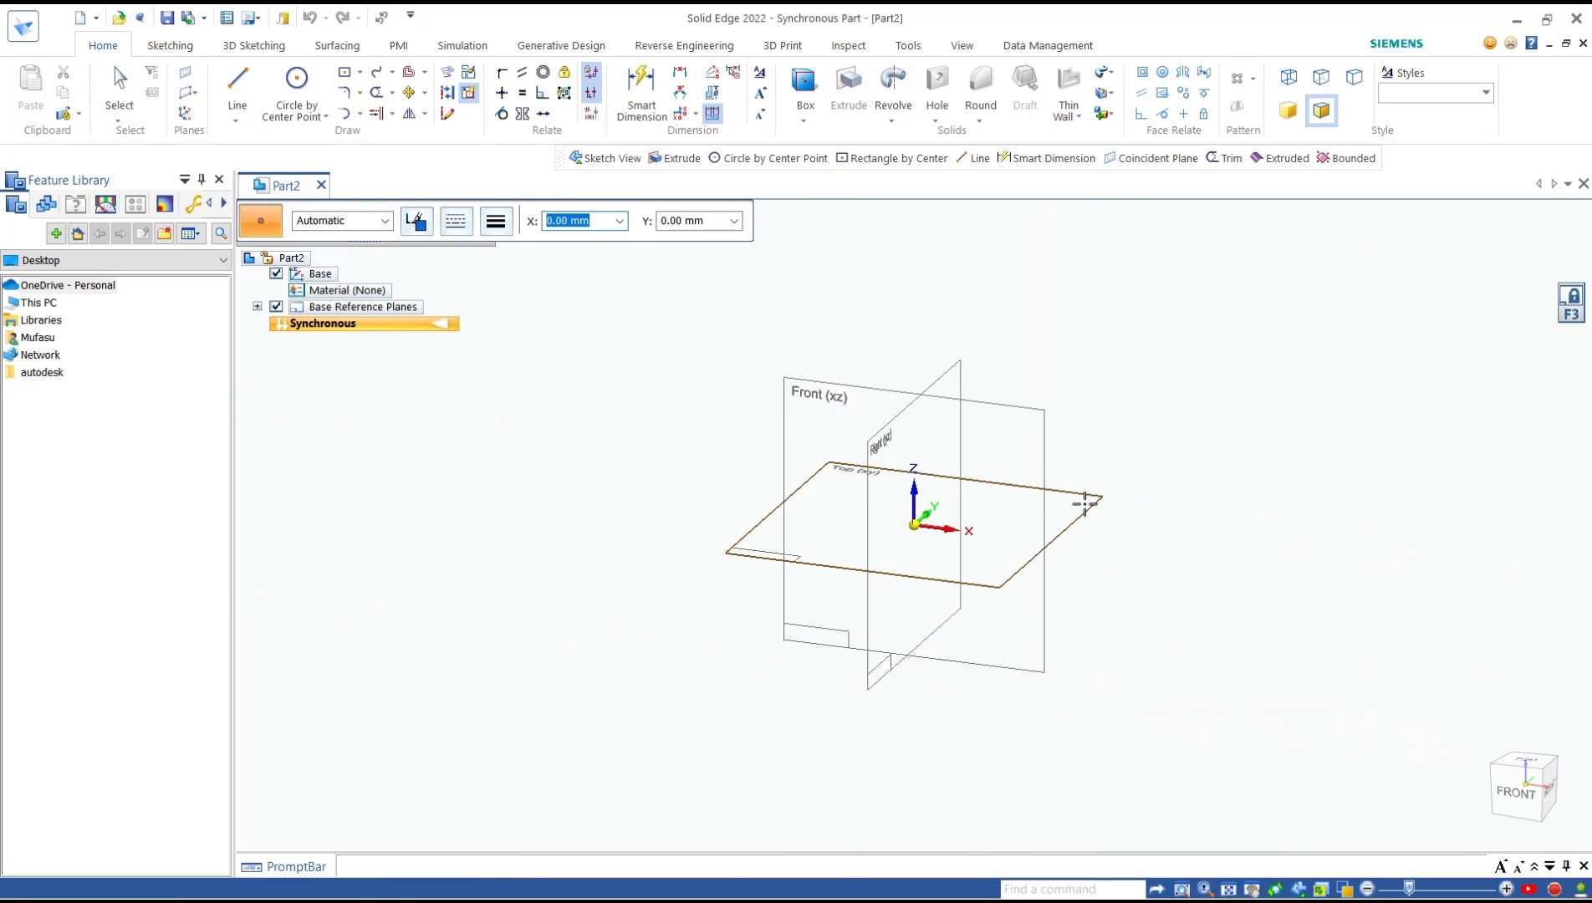
click(1299, 889)
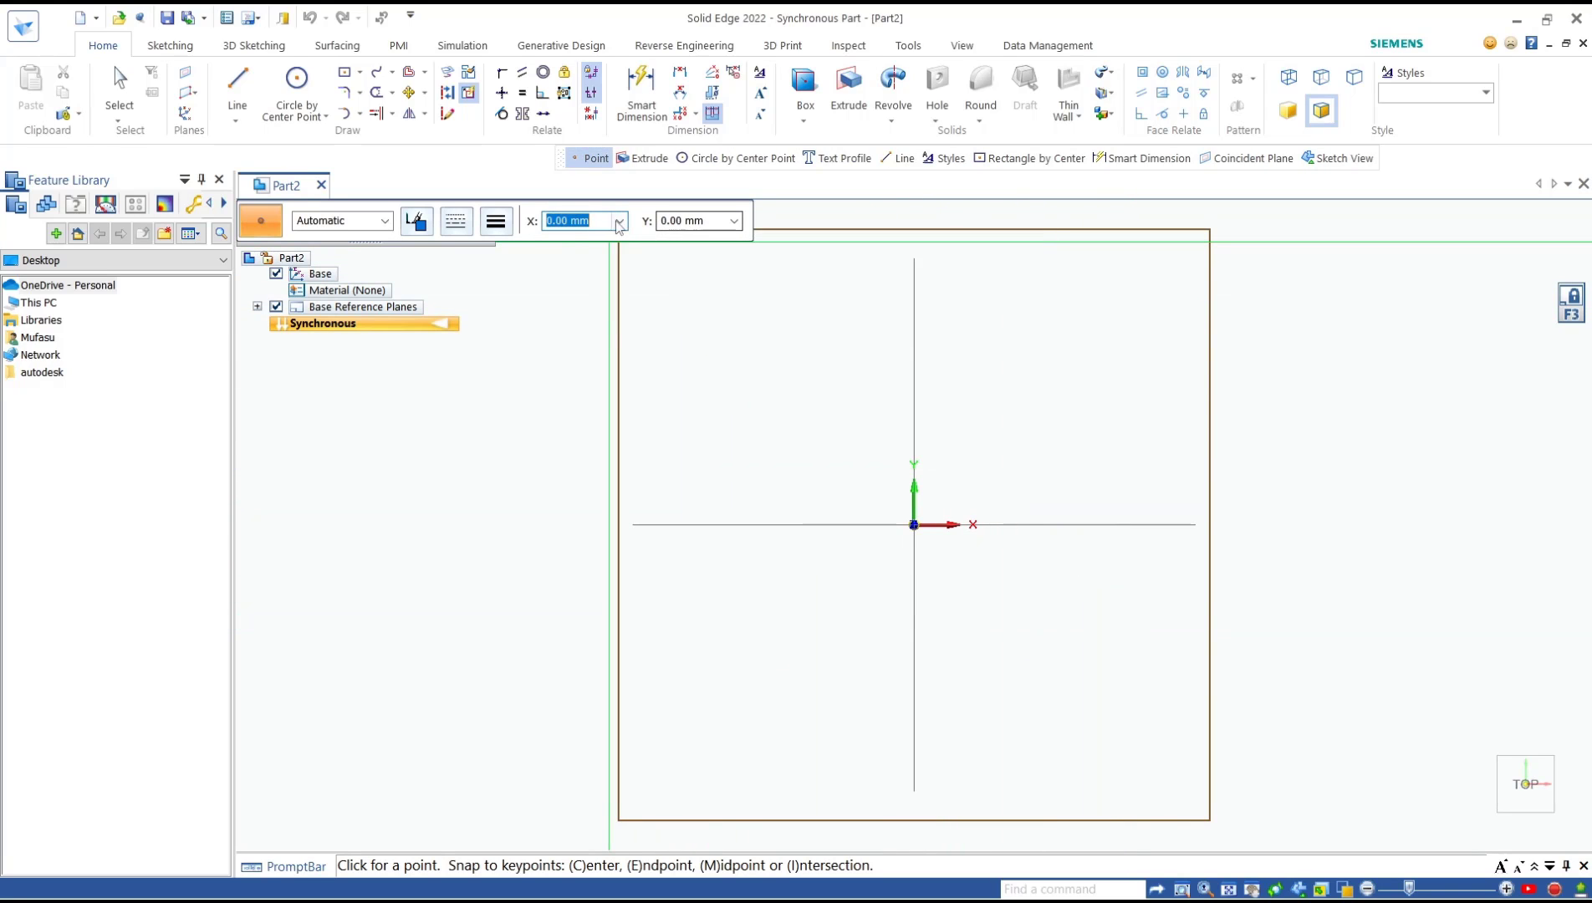
text(10)
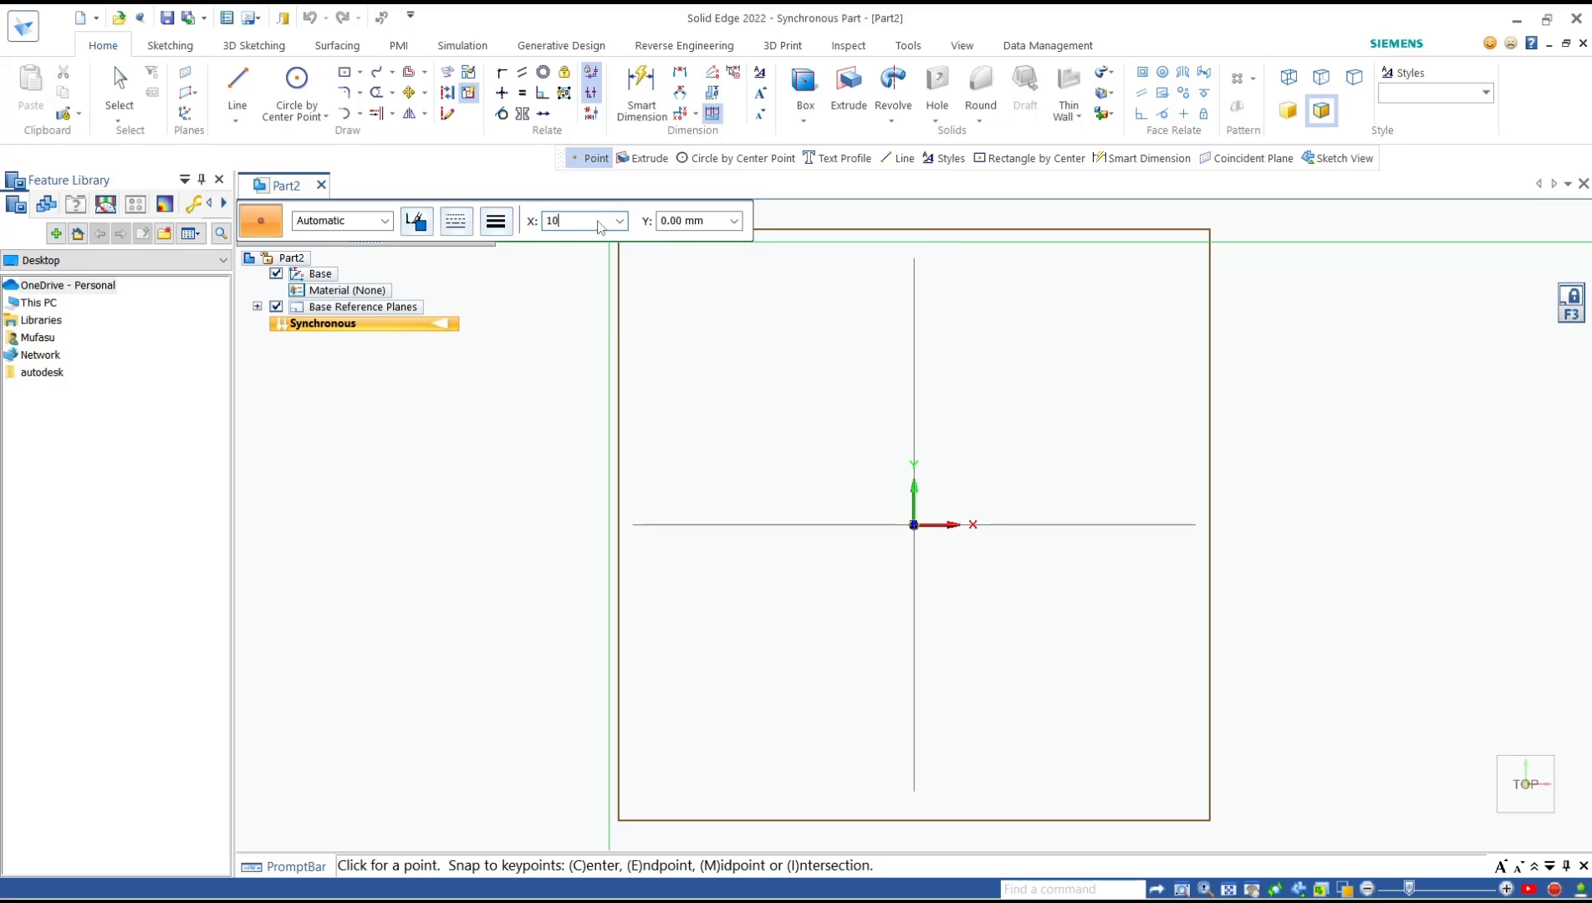
click(697, 224)
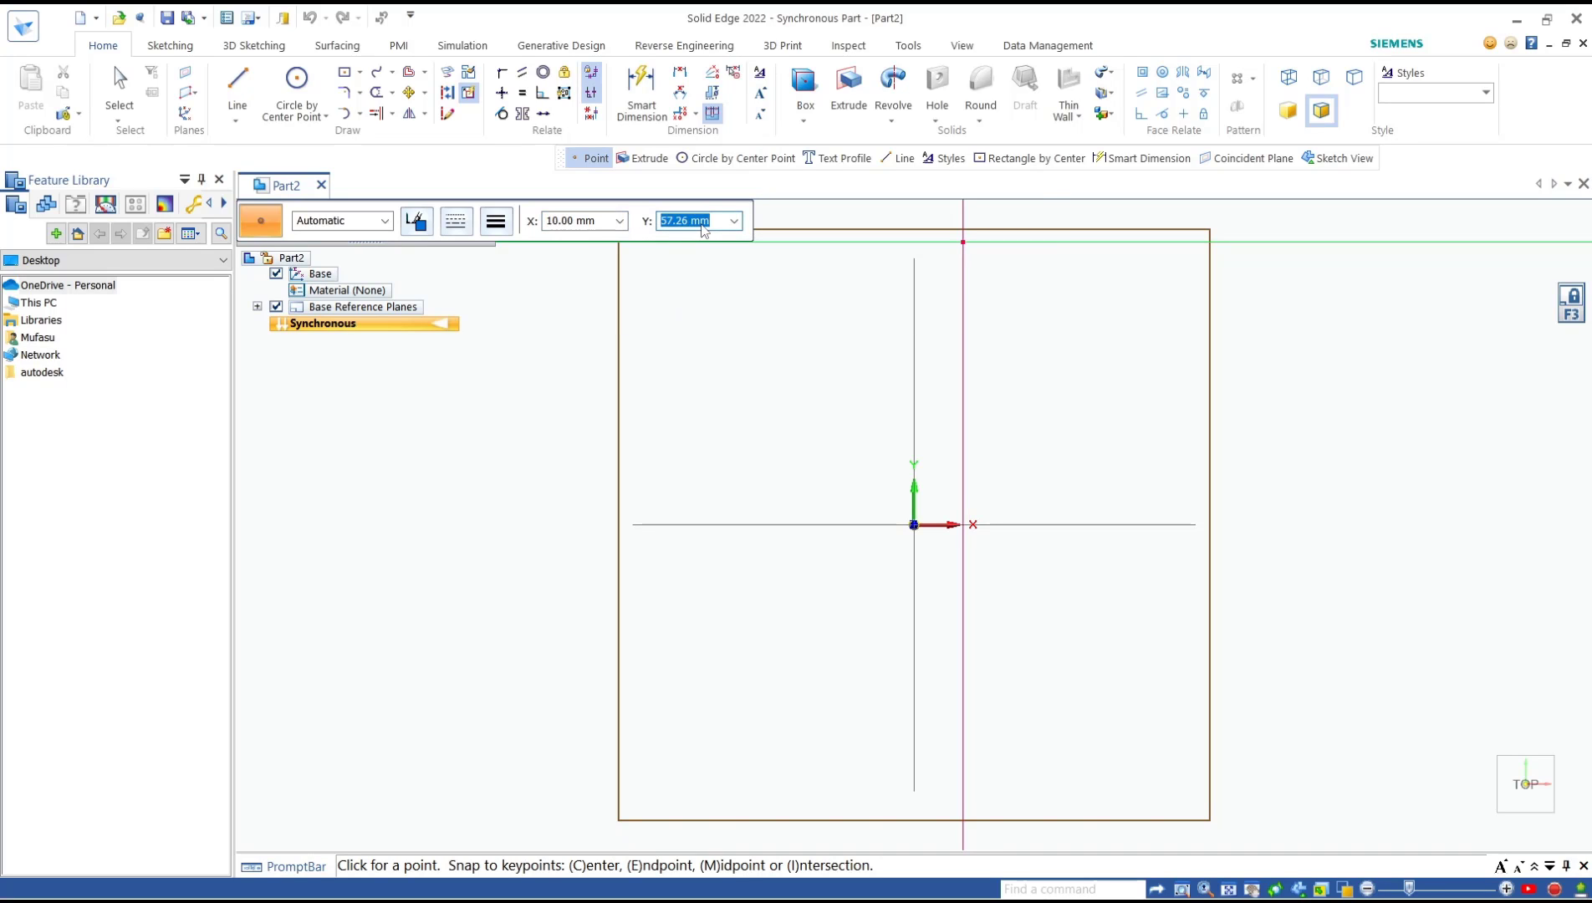
text(10)
key(Return)
scroll(1022, 477, down, 2)
scroll(1021, 477, up, 3)
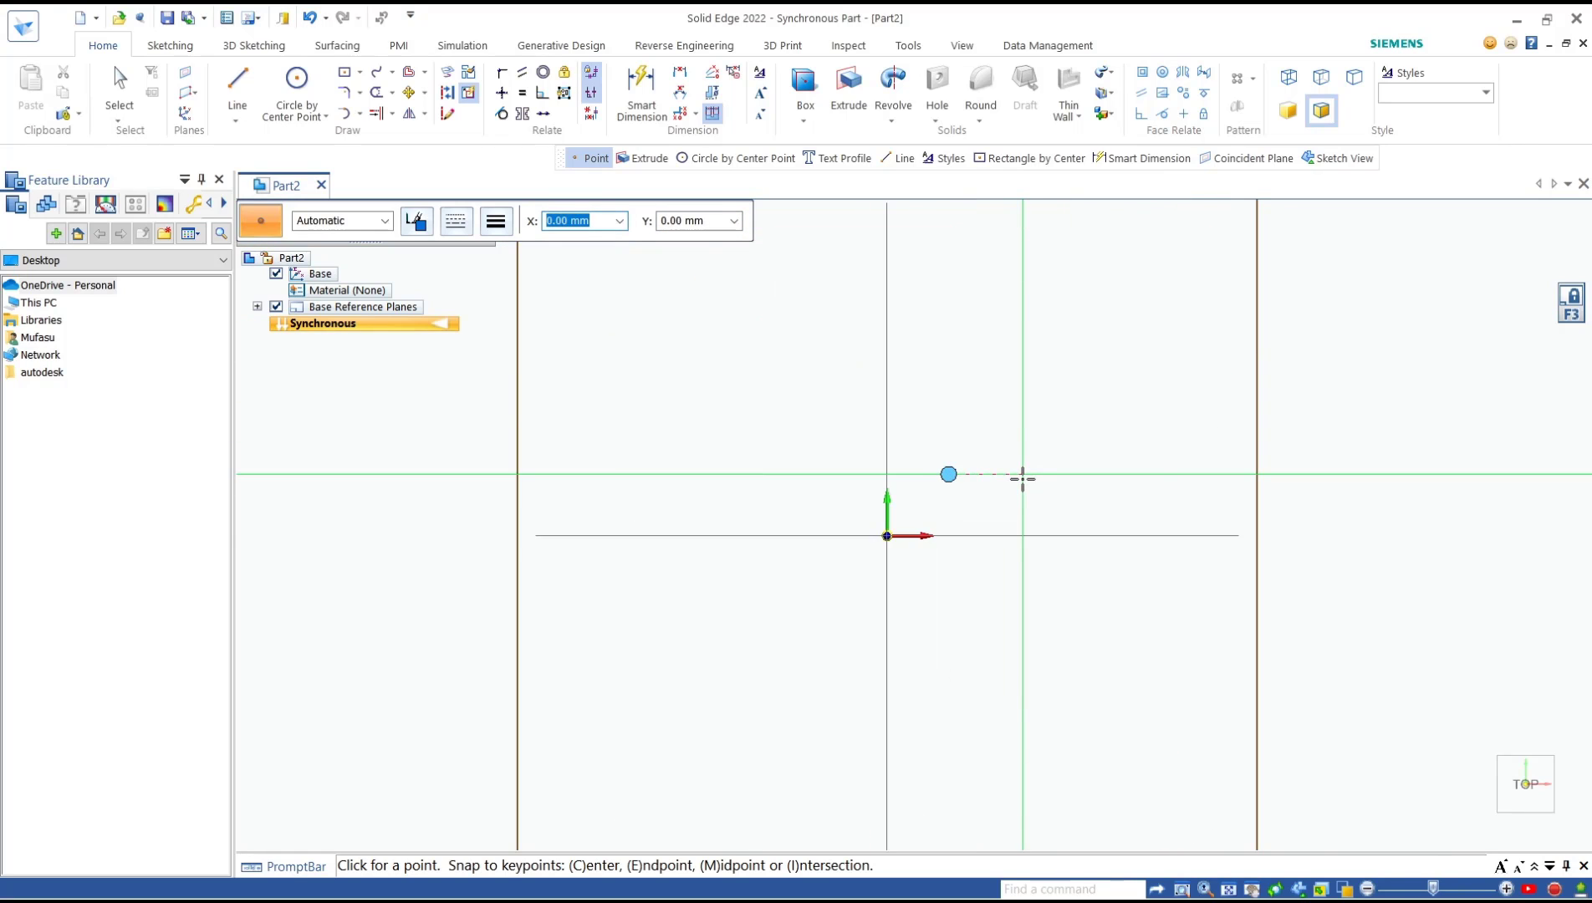
scroll(1022, 476, up, 1)
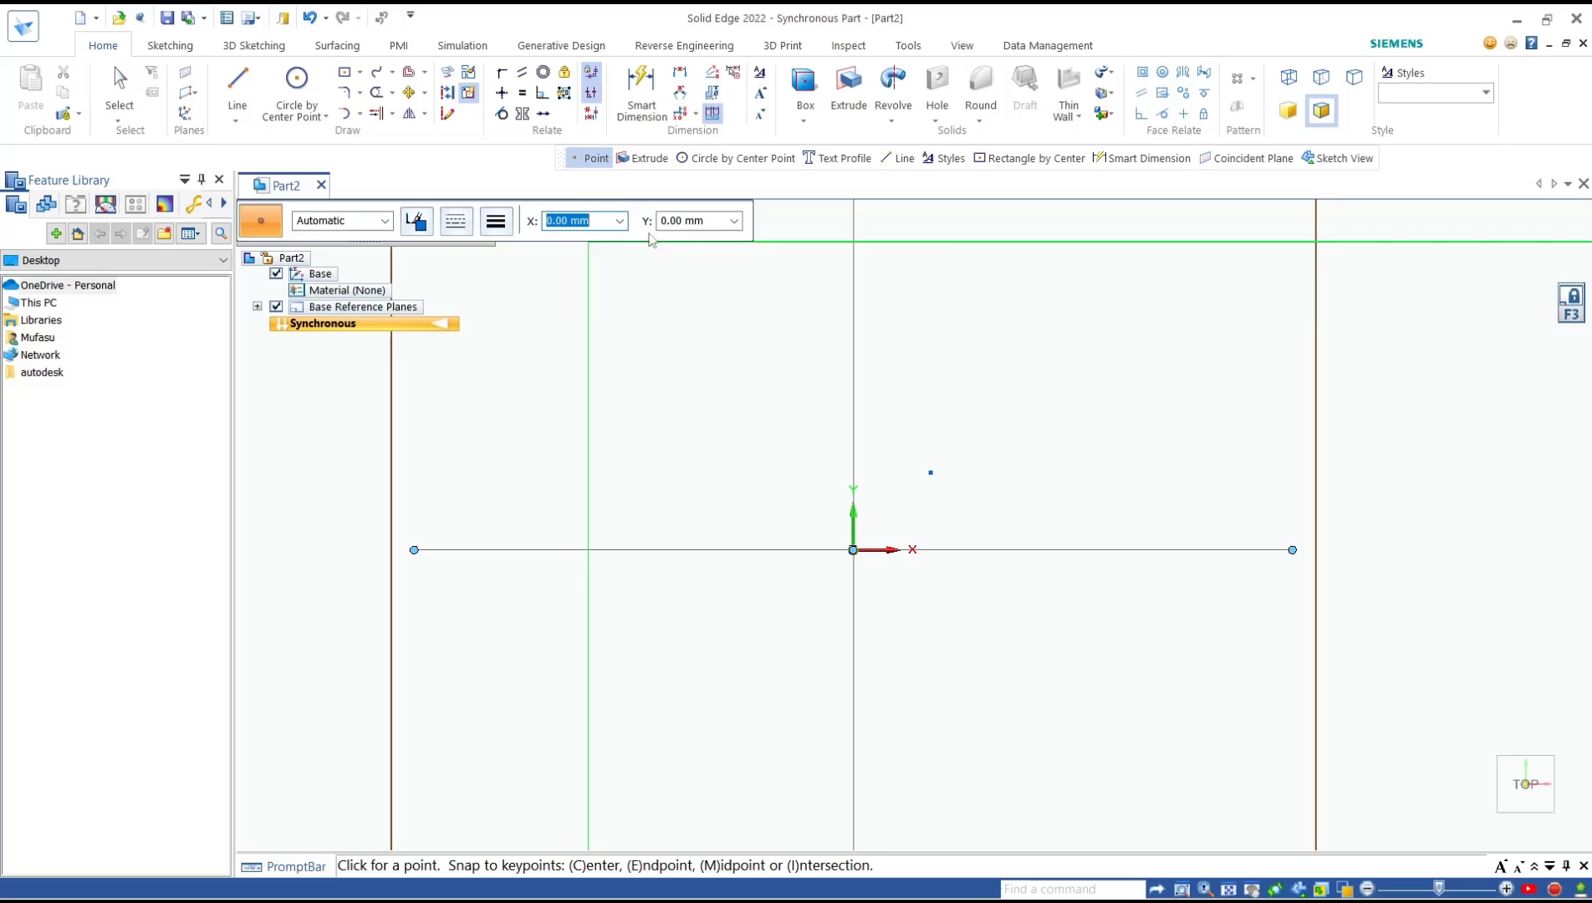
text(1)
text(0)
Step: Place another point at X 10 mm, Y 15 mm, directly above the first
key(Tab)
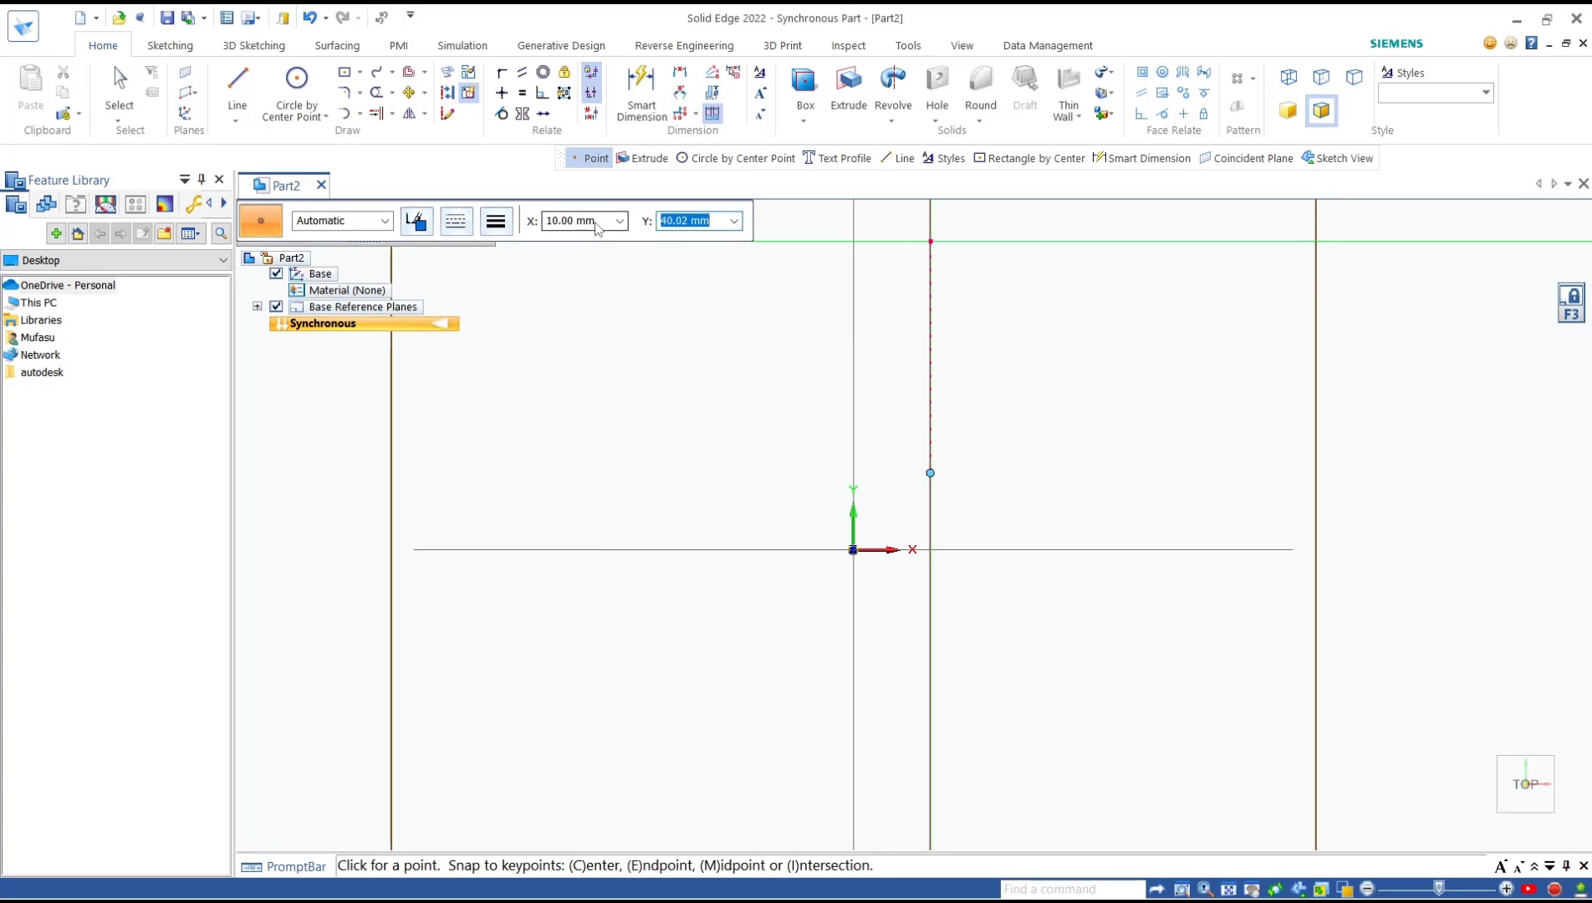
text(15)
key(Return)
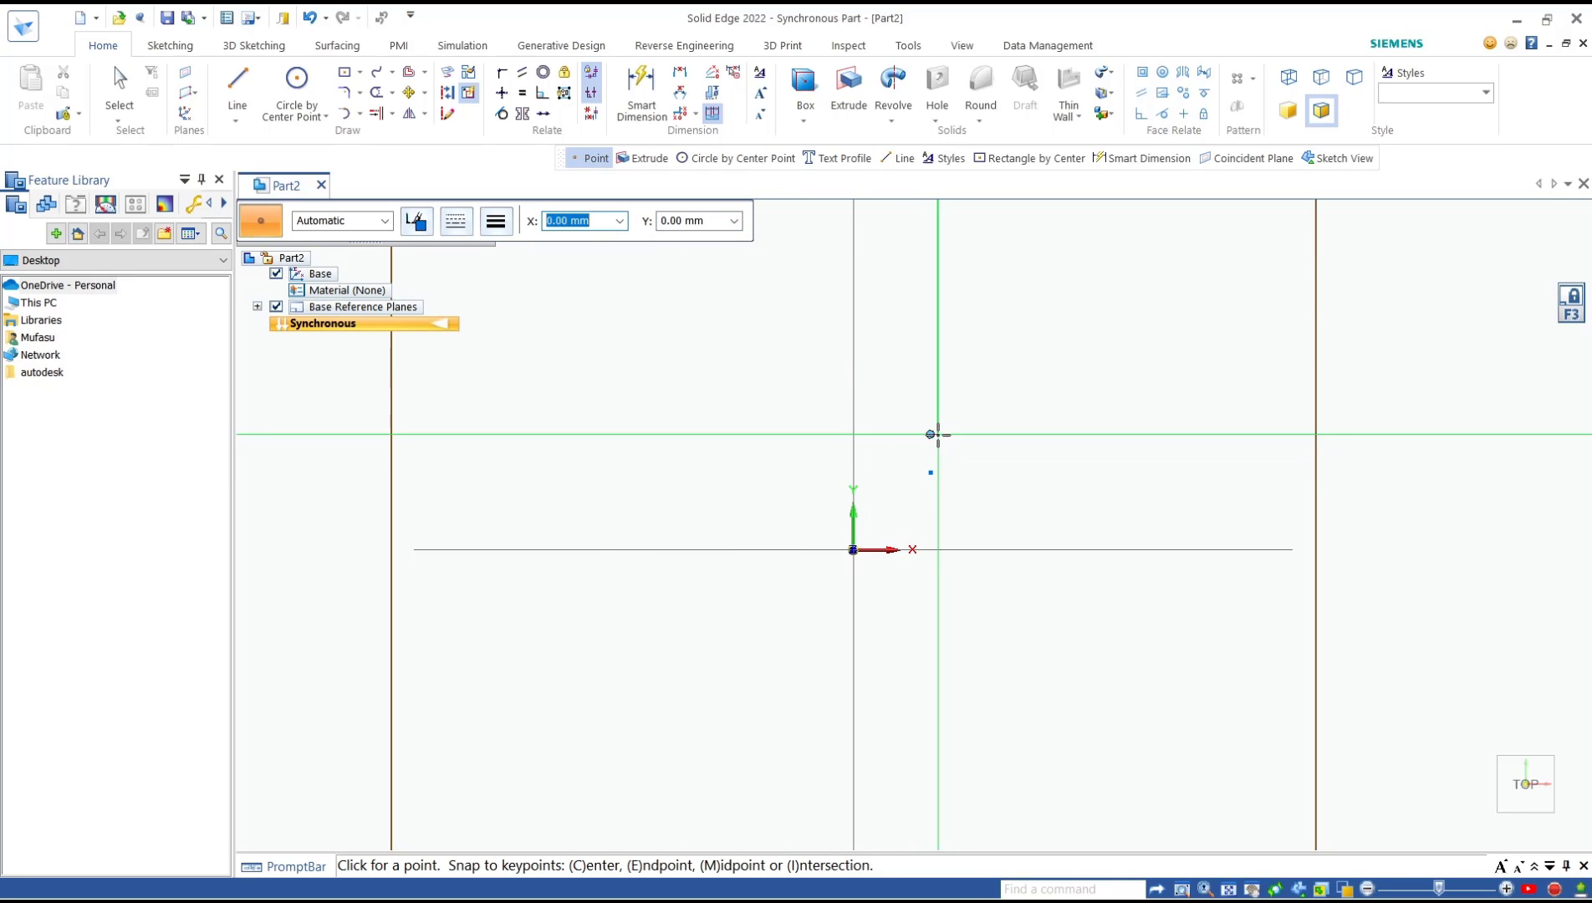
click(933, 434)
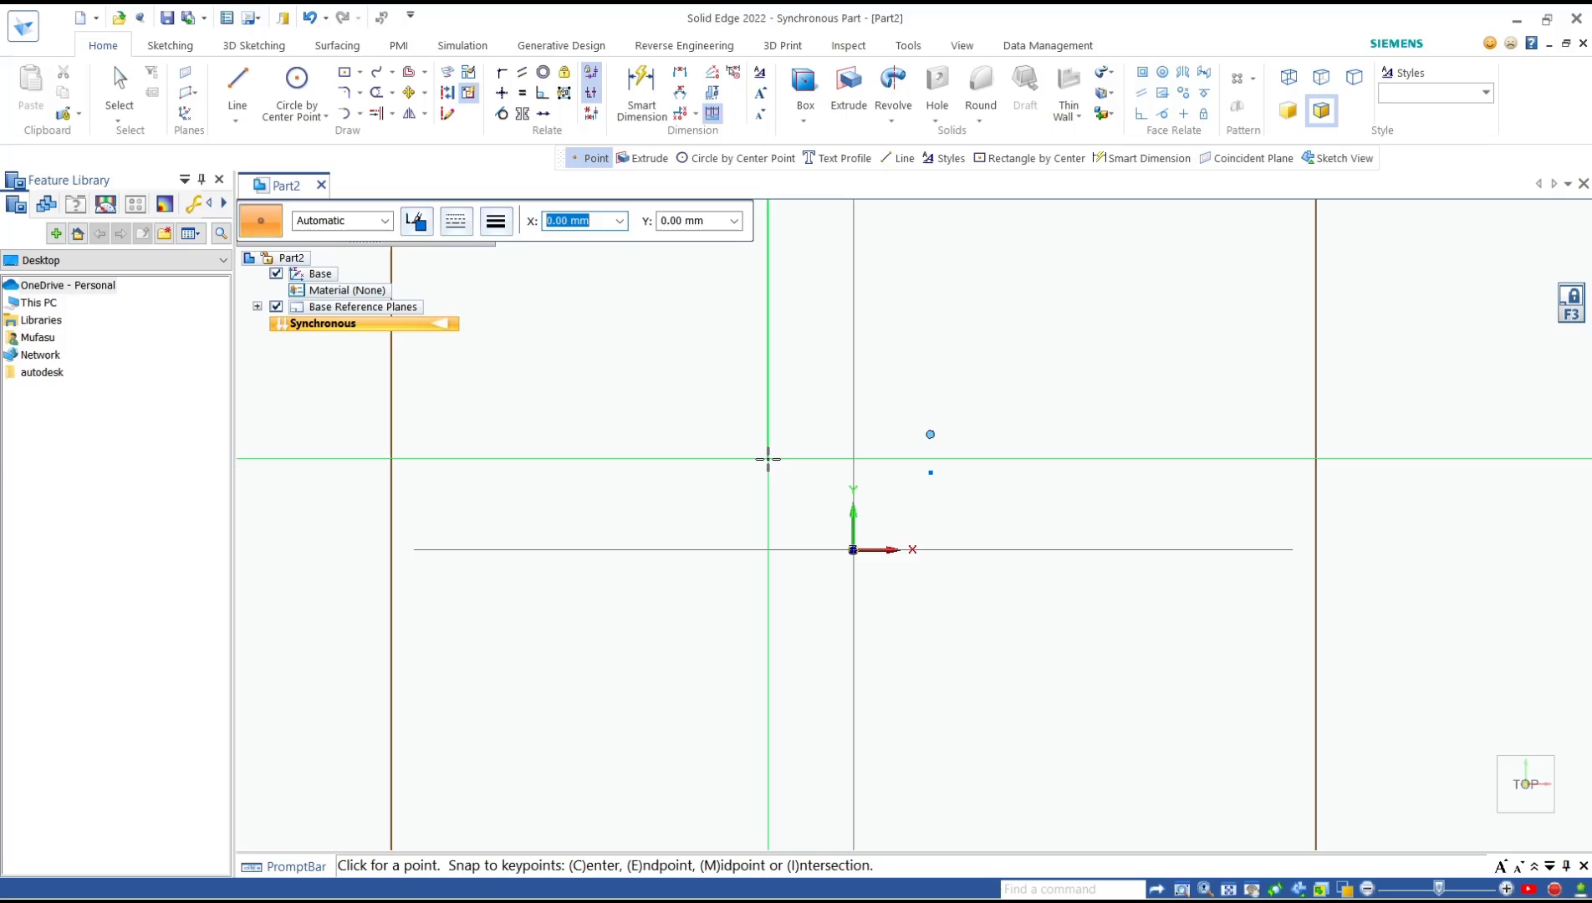